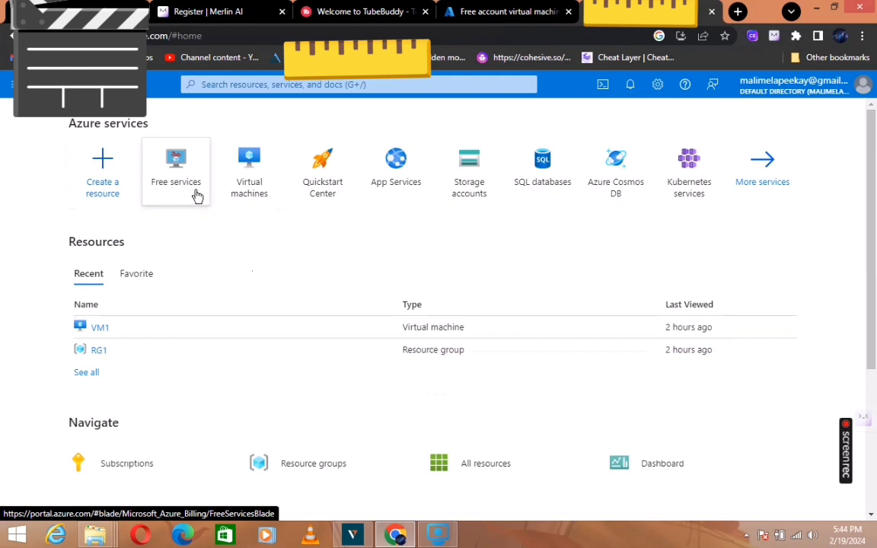
Step: Open the list of free services and start creating a Windows virtual machine with the Free account virtual machine plan
mouse_move(196, 195)
click(182, 185)
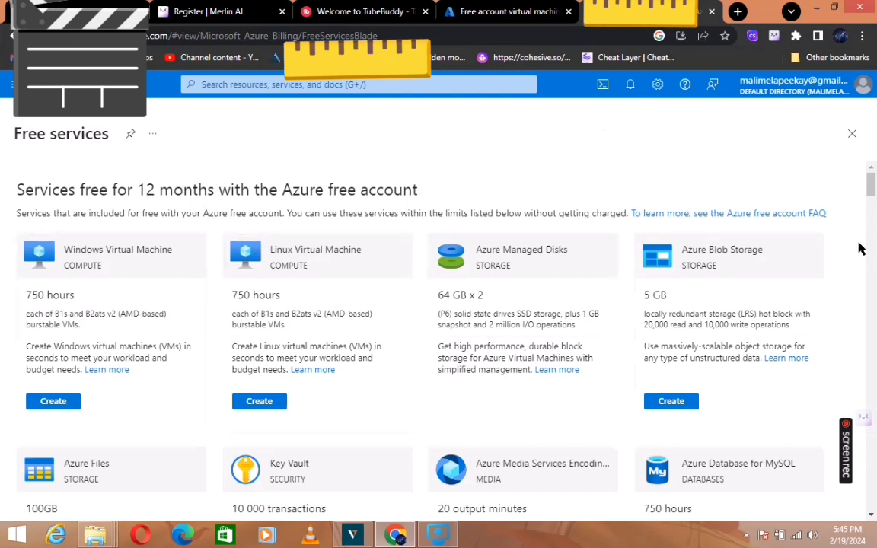
drag(870, 183, 870, 242)
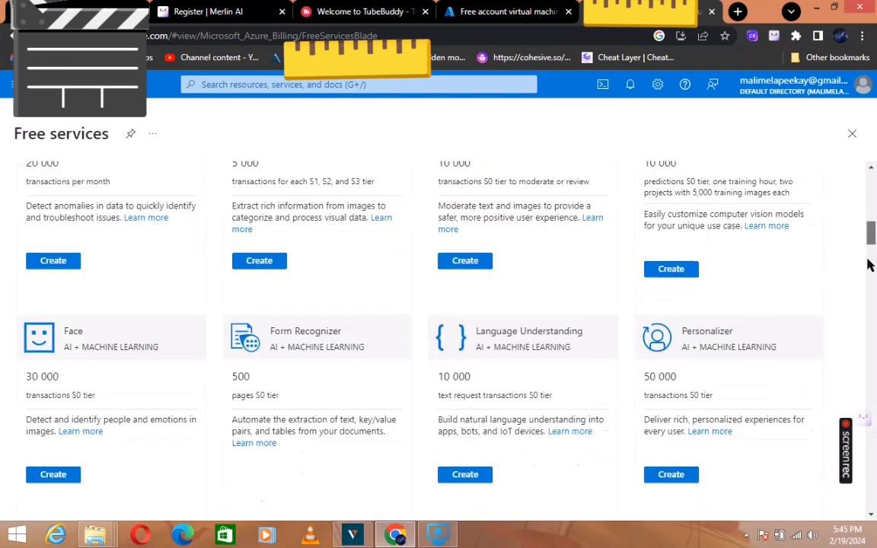
drag(870, 281, 870, 169)
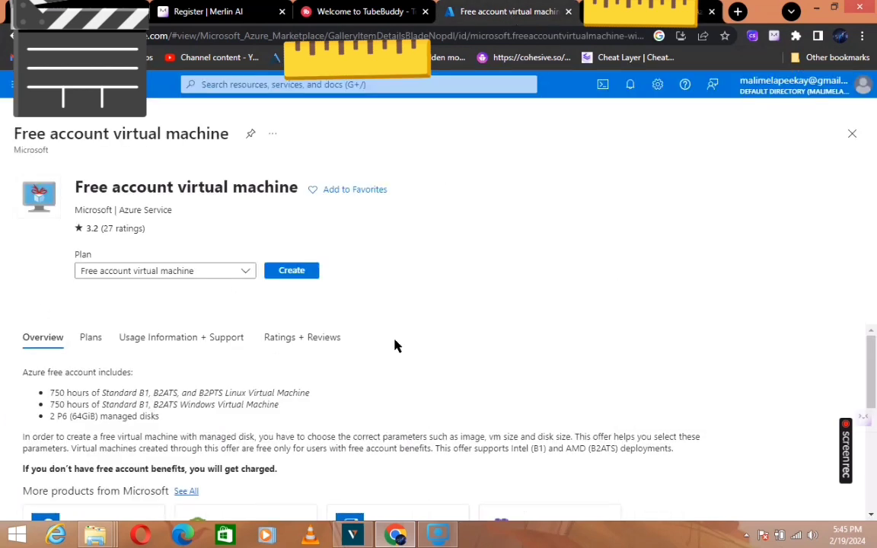
mouse_move(871, 358)
mouse_down()
mouse_move(872, 382)
mouse_move(872, 363)
mouse_up()
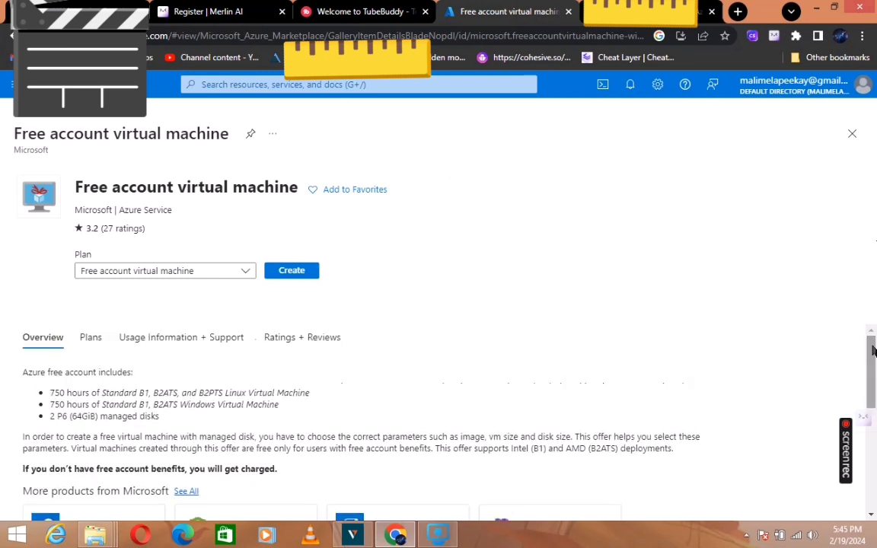
click(298, 275)
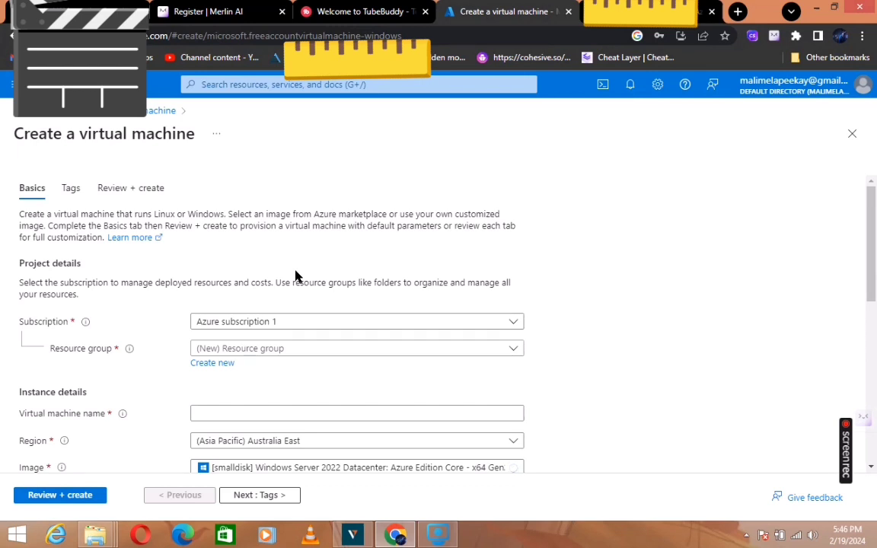
Step: Create a new resource group named RV2 for the virtual machine
click(212, 363)
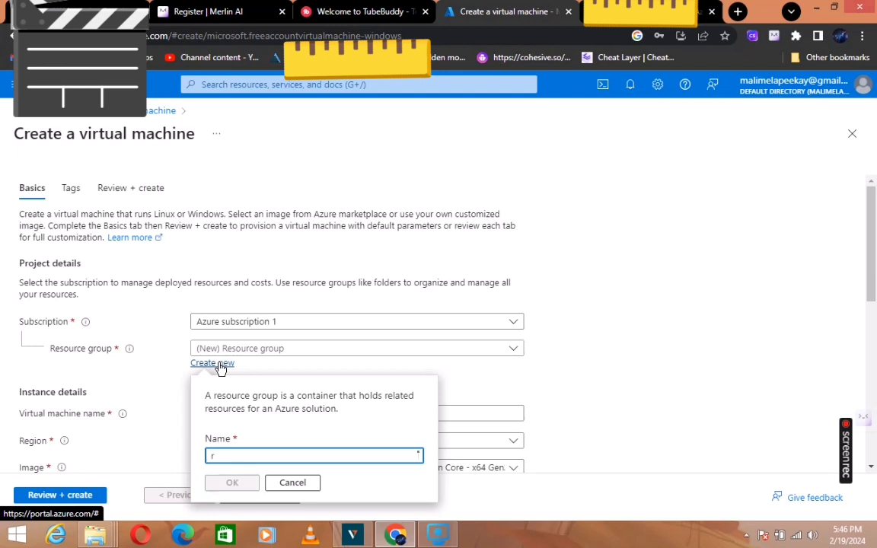
text(R)
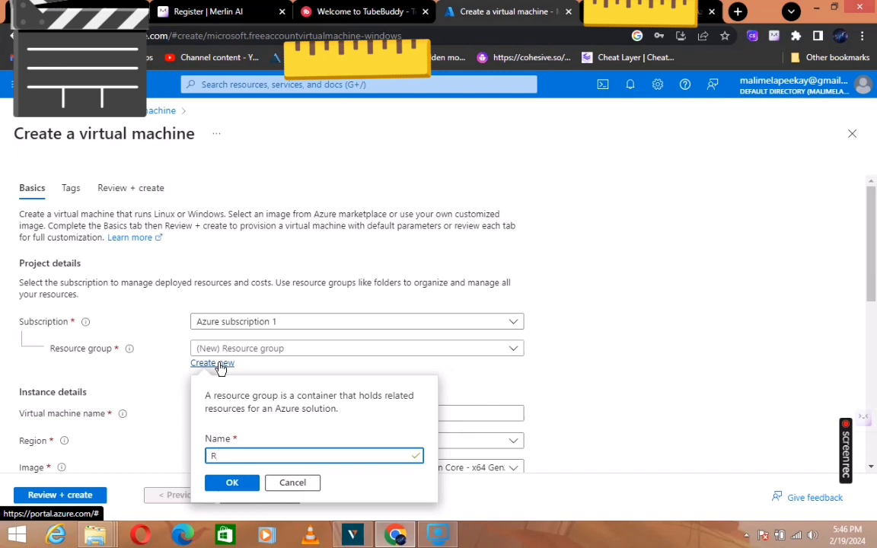
text(V2)
click(240, 484)
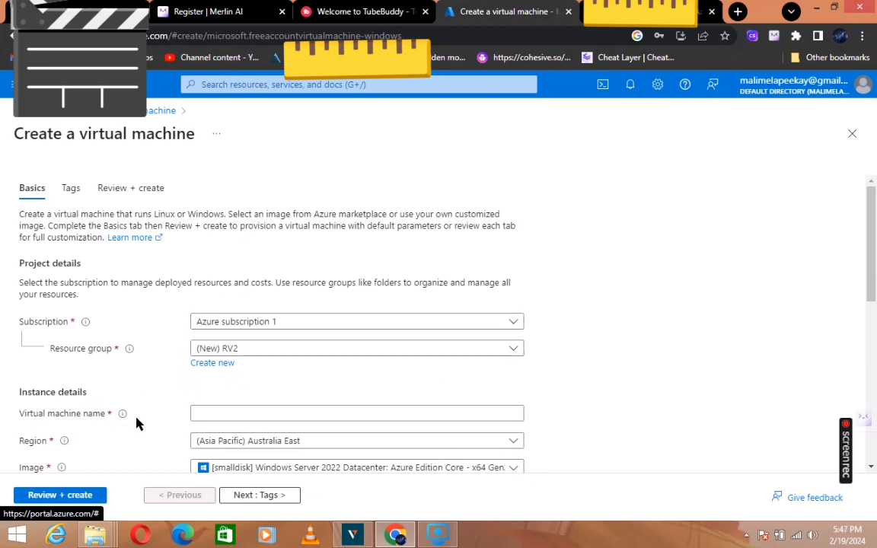
Step: Name the virtual machine VIRTUALM
click(220, 413)
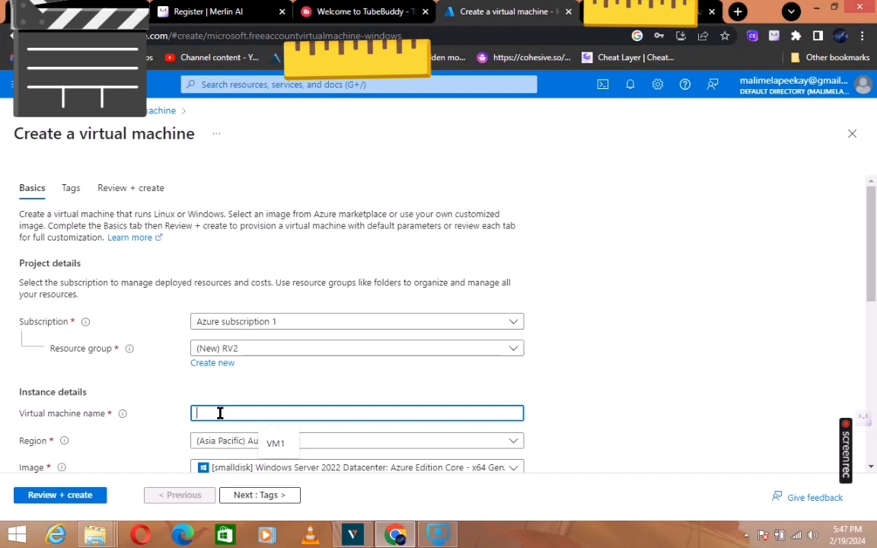
text(V)
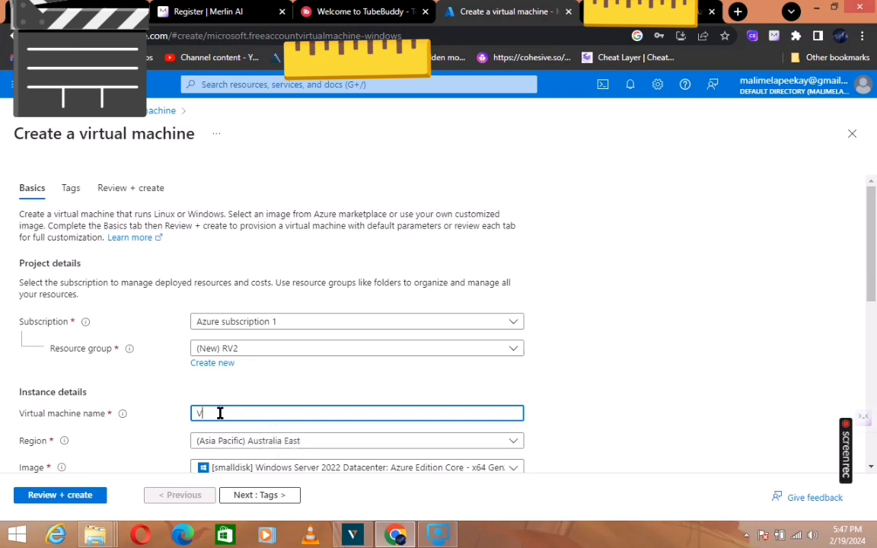
text(IRTUAL N)
key(BackSpace)
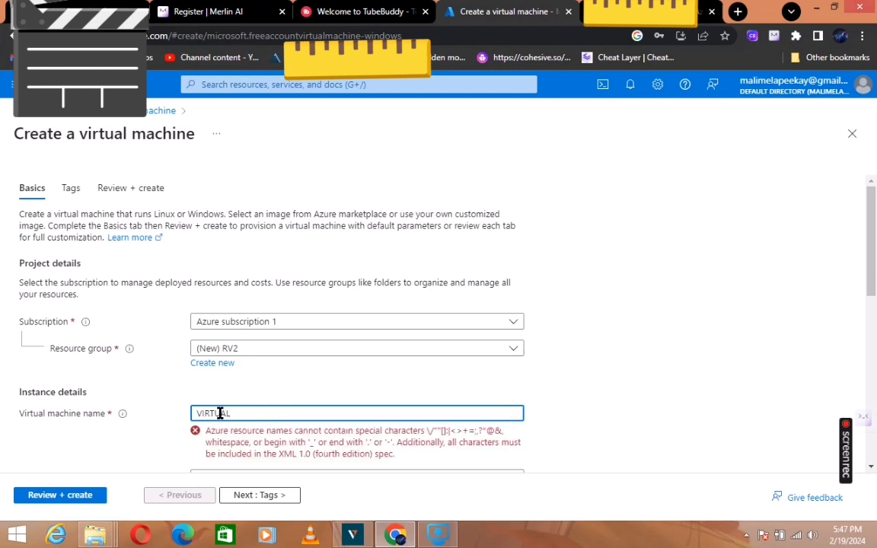
key(BackSpace)
text(M)
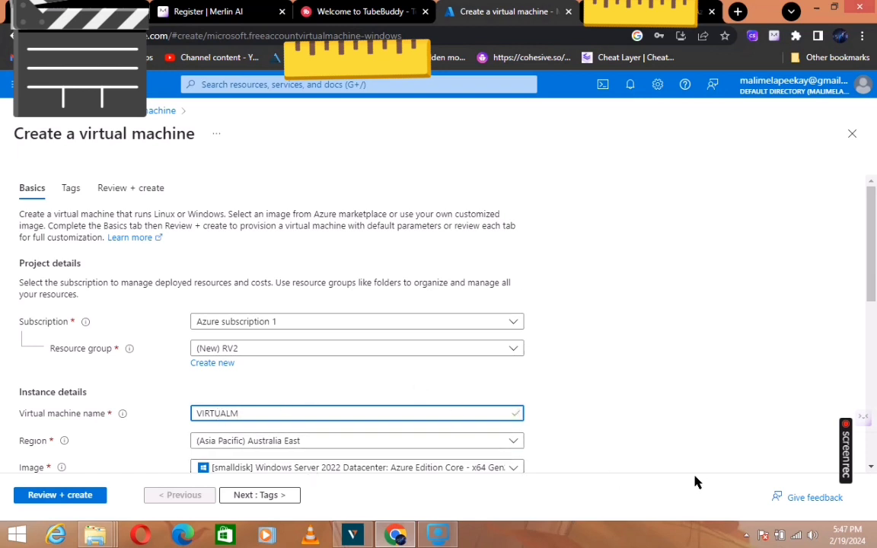
Step: Look through the regions available for the virtual machine without changing the selection
scroll(872, 286, down, 1)
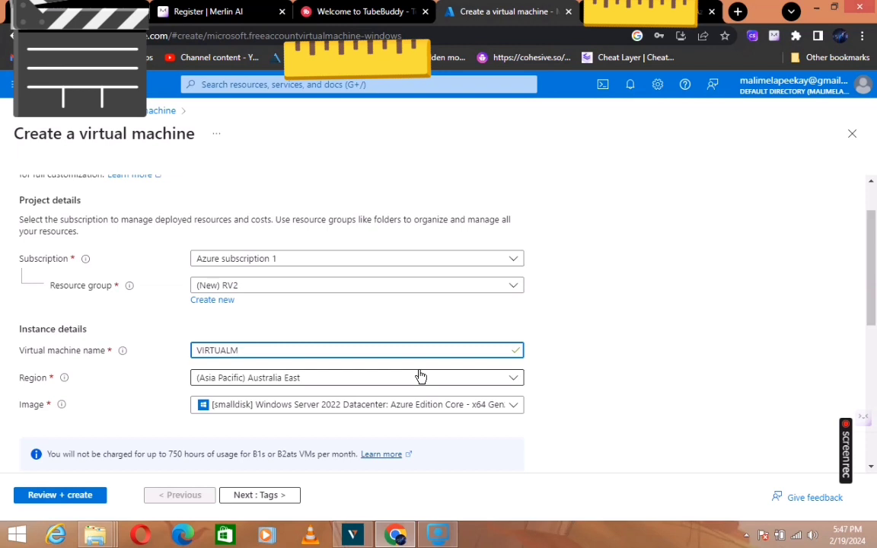
click(420, 383)
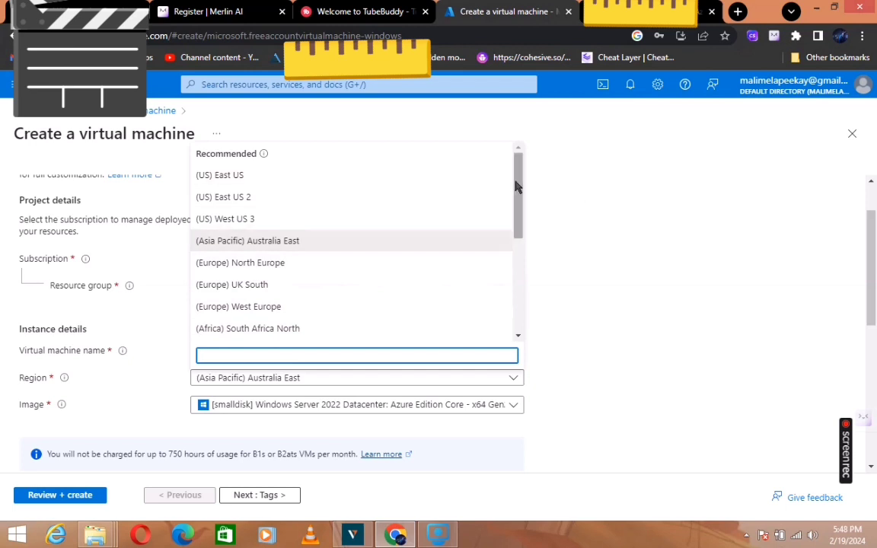
drag(514, 186, 514, 229)
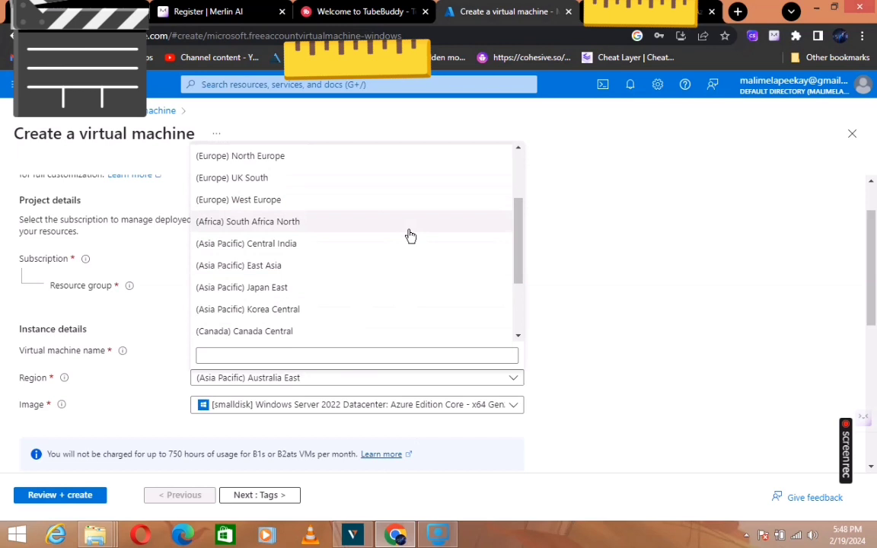
click(573, 253)
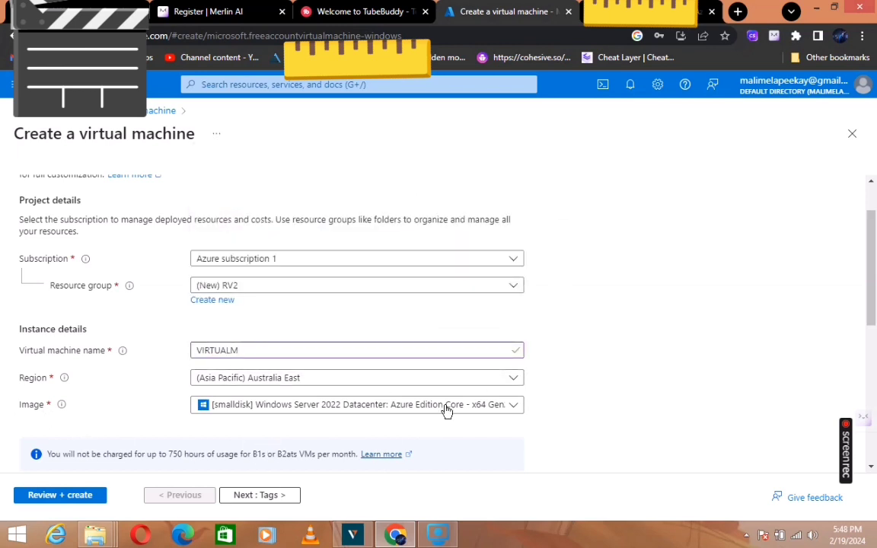
Step: Select the image [smalldisk] Windows Server 2022 Datacenter - x64 Gen2 and check the sizes offered for it
click(510, 407)
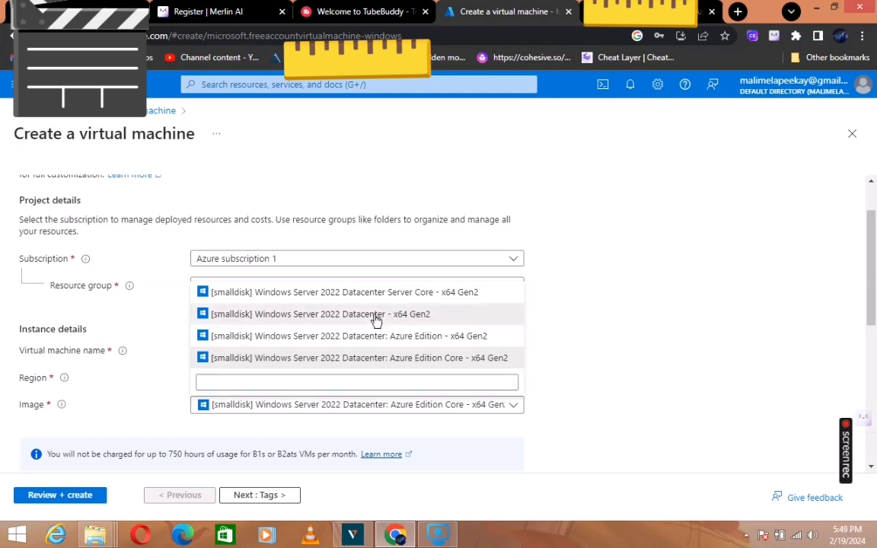
key(Escape)
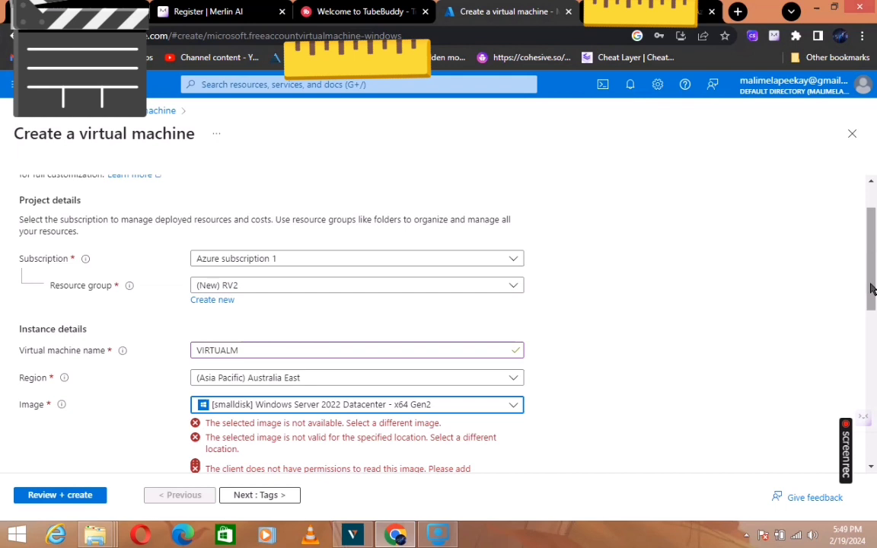
drag(871, 295, 872, 347)
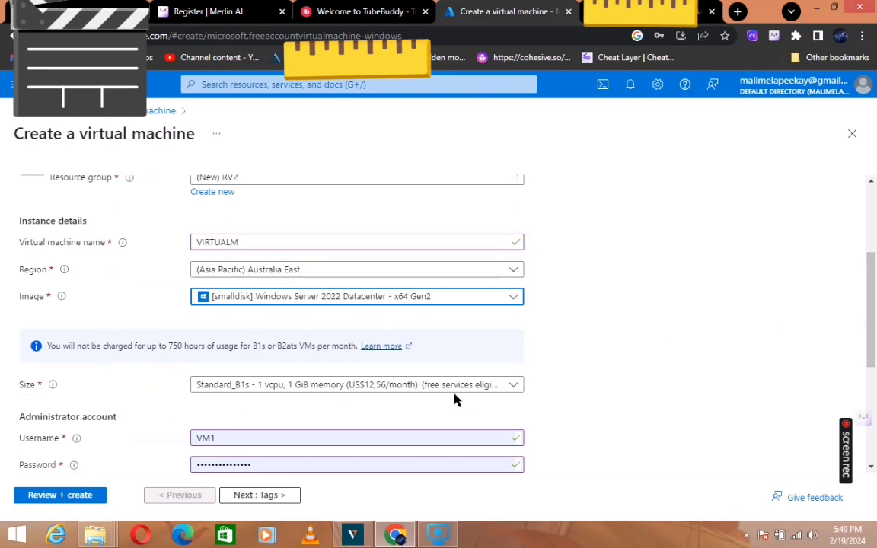
click(300, 391)
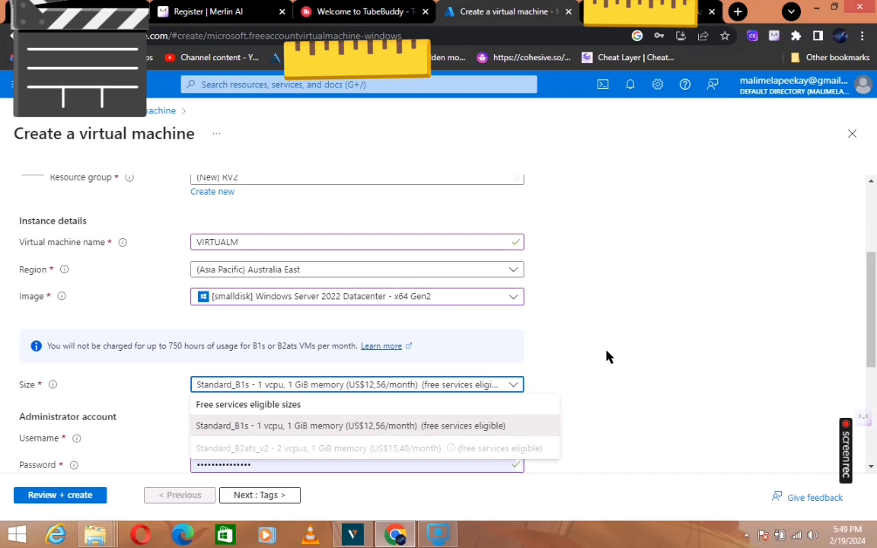
click(544, 312)
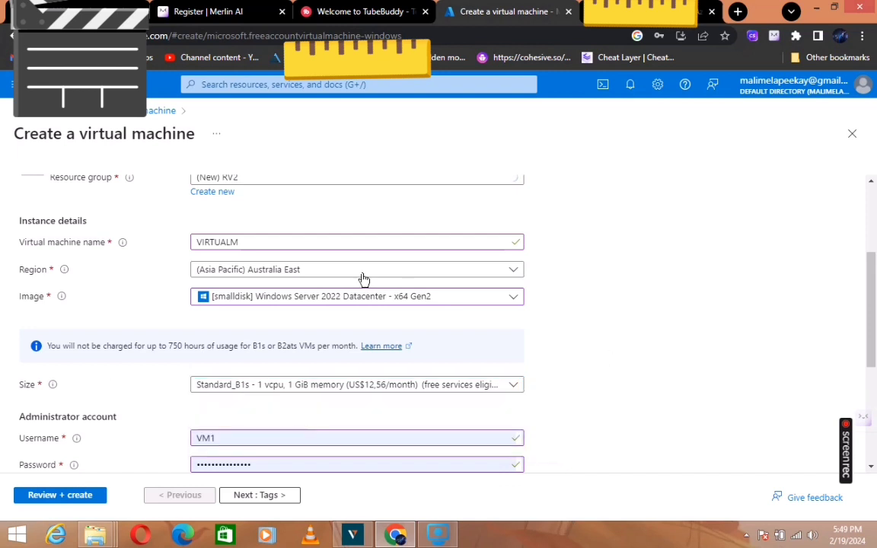
Step: Set the region to (Europe) West Europe and check which free-eligible sizes it offers
click(272, 273)
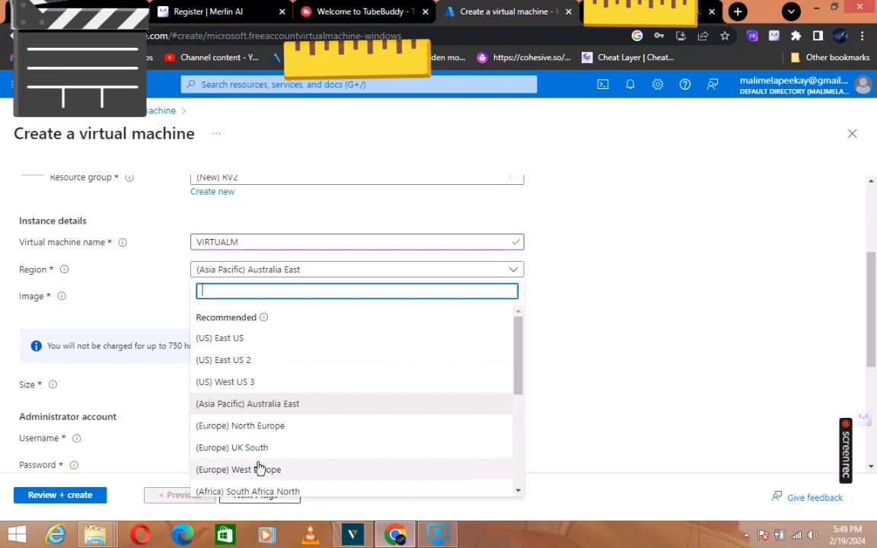
key(Escape)
key(Down)
key(Down)
key(Down)
key(Down)
key(Down)
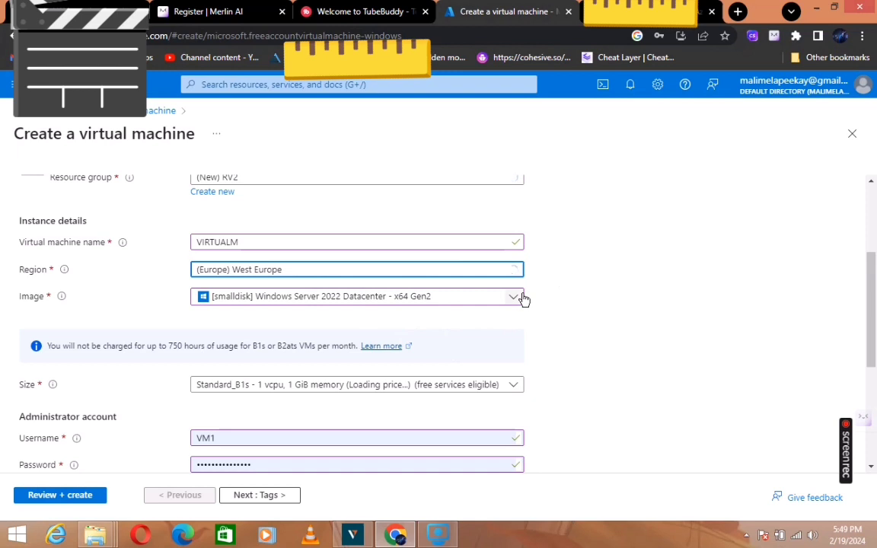
click(446, 388)
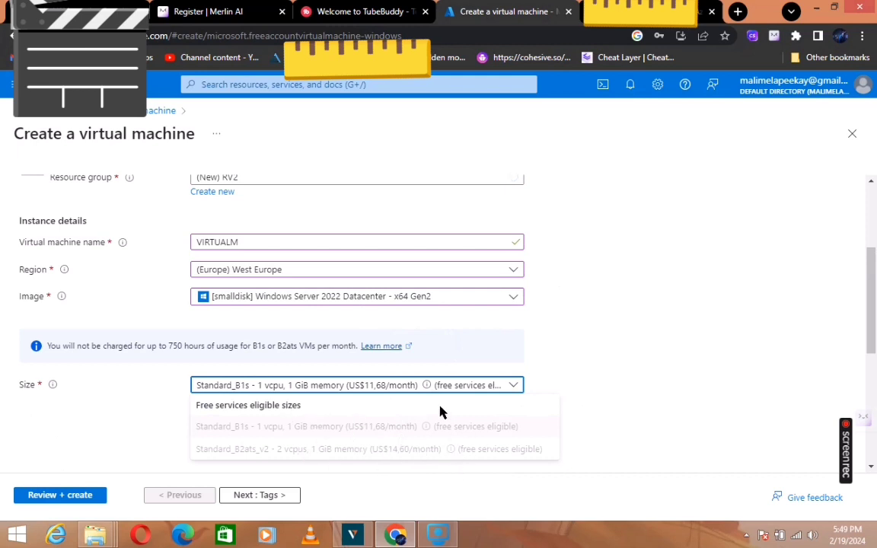
click(629, 390)
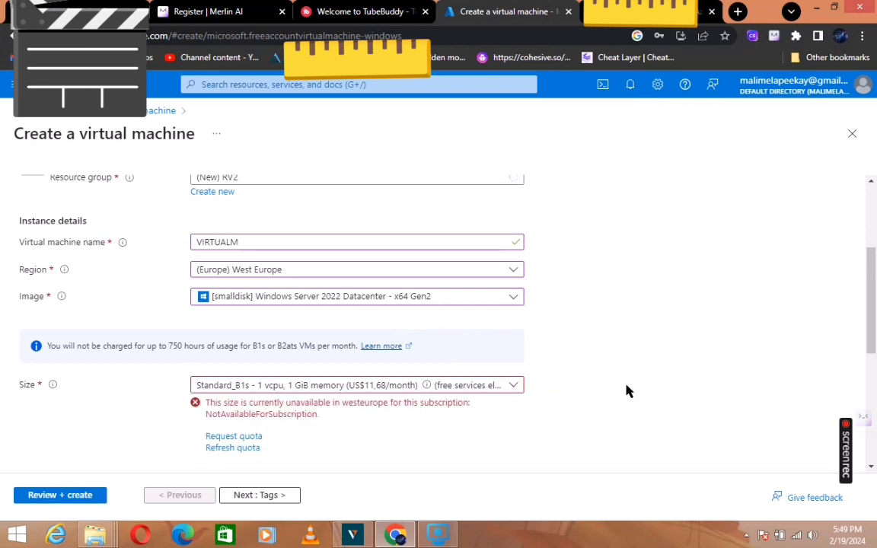
Step: Set the virtual machine's region to (Asia Pacific) Australia East
click(453, 273)
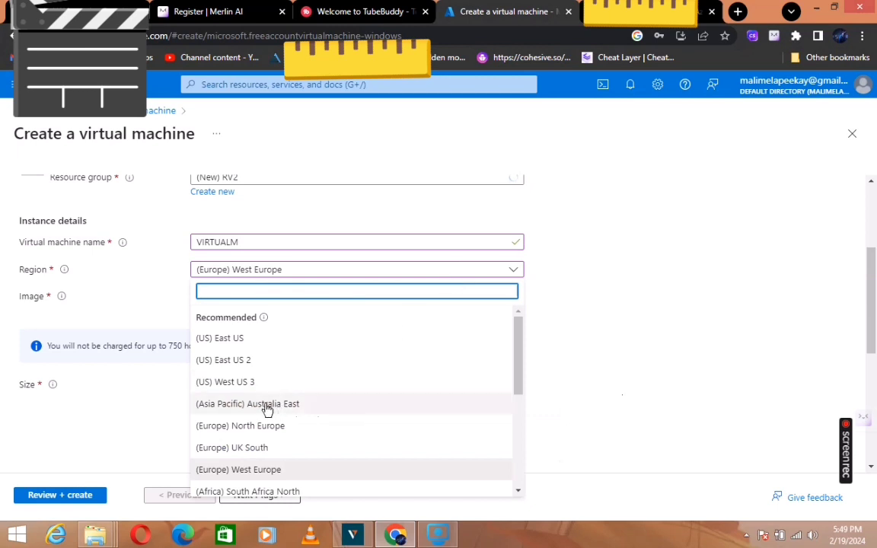
key(Escape)
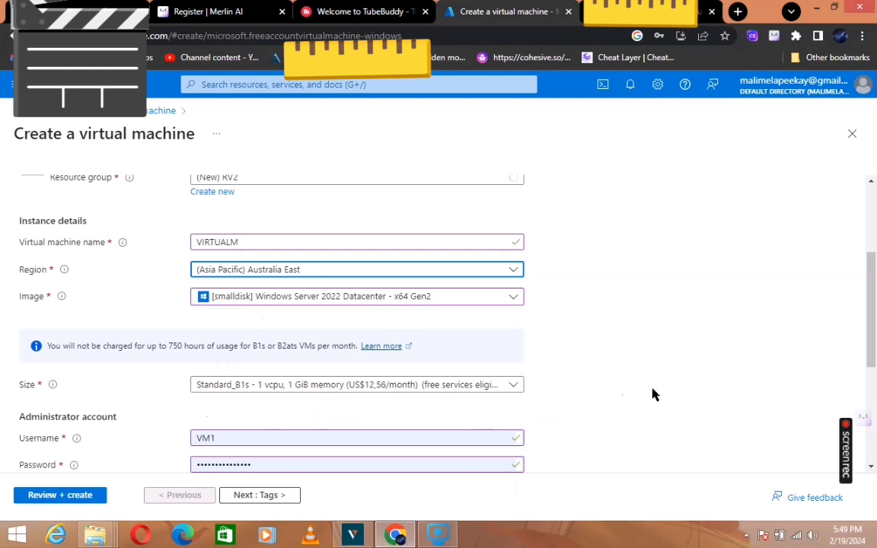
Step: Set the administrator account's username to VM3
double_click(50, 416)
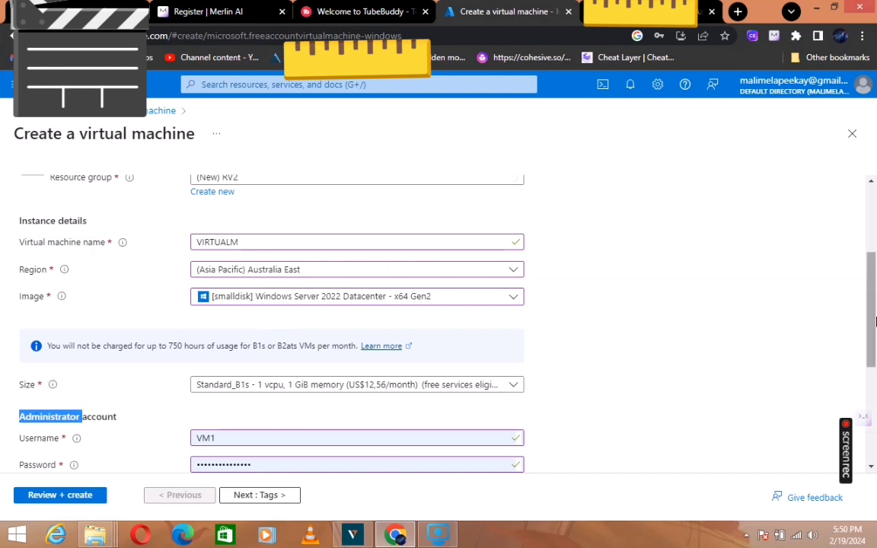
scroll(869, 314, down, 2)
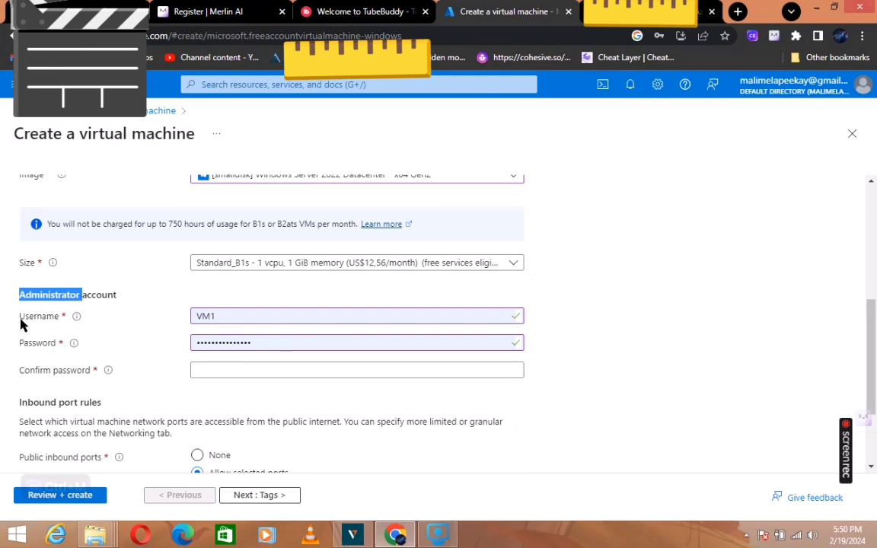
click(247, 317)
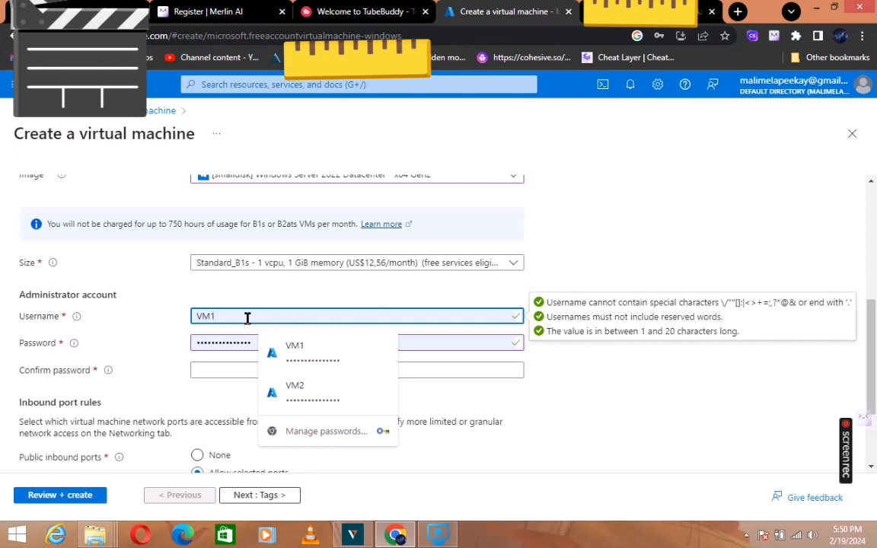
key(BackSpace)
text(2)
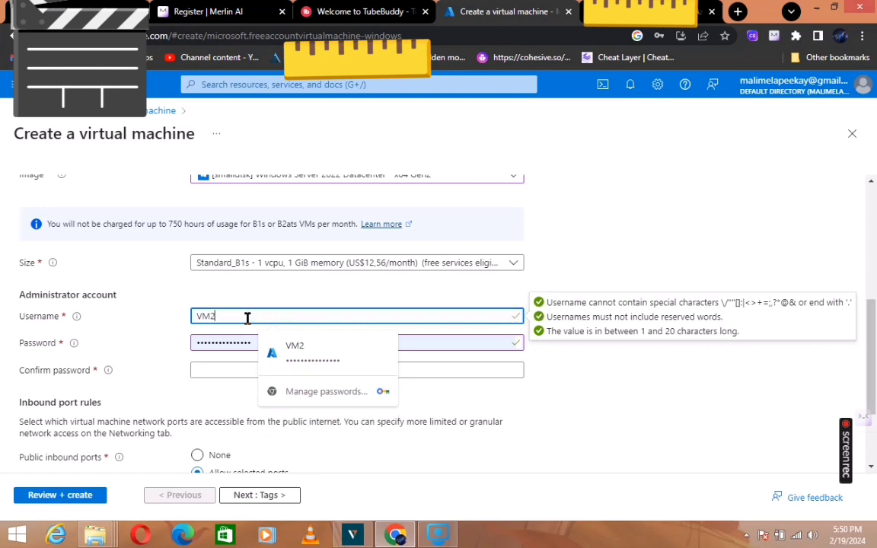
key(BackSpace)
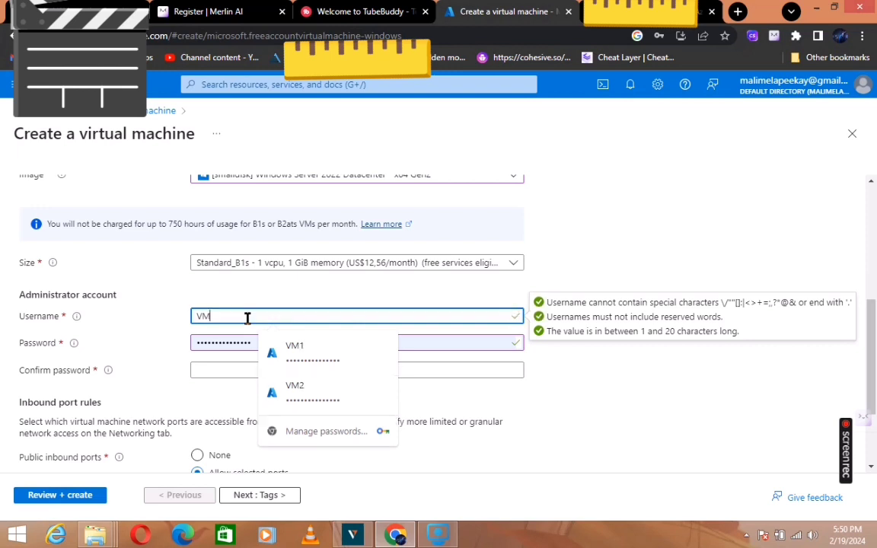
text(3)
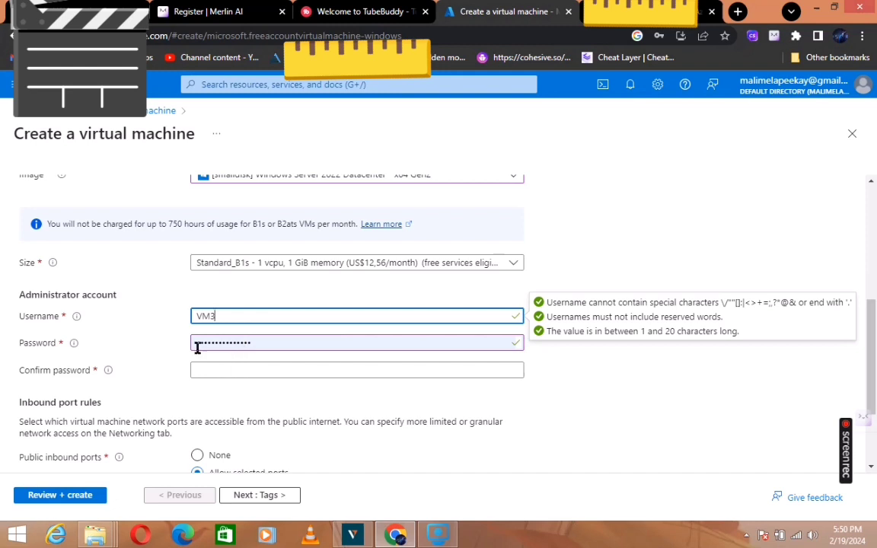
Step: Clear the prefilled administrator account password
click(259, 369)
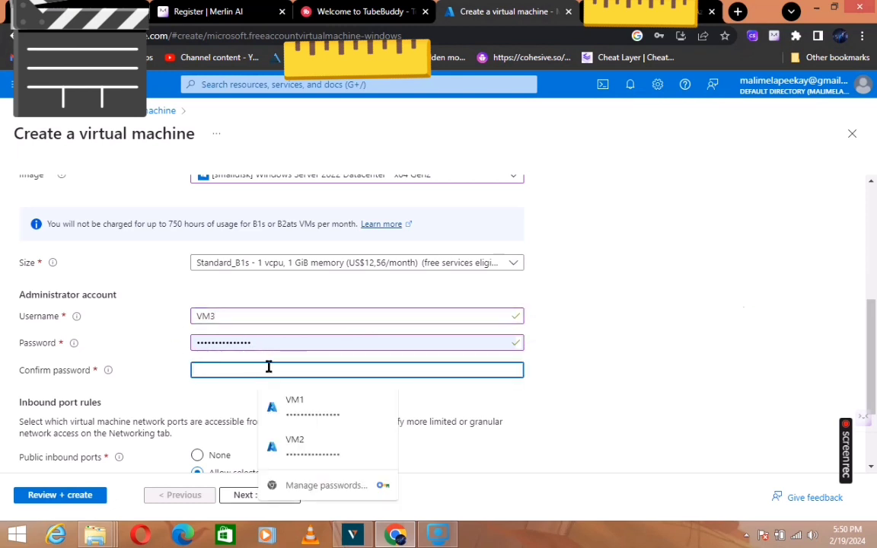
click(281, 347)
key(BackSpace)
key(BackSpace)
key(BackSpace)
key(BackSpace)
key(BackSpace)
key(BackSpace)
key(BackSpace)
key(BackSpace)
key(BackSpace)
key(BackSpace)
key(BackSpace)
key(BackSpace)
key(BackSpace)
key(BackSpace)
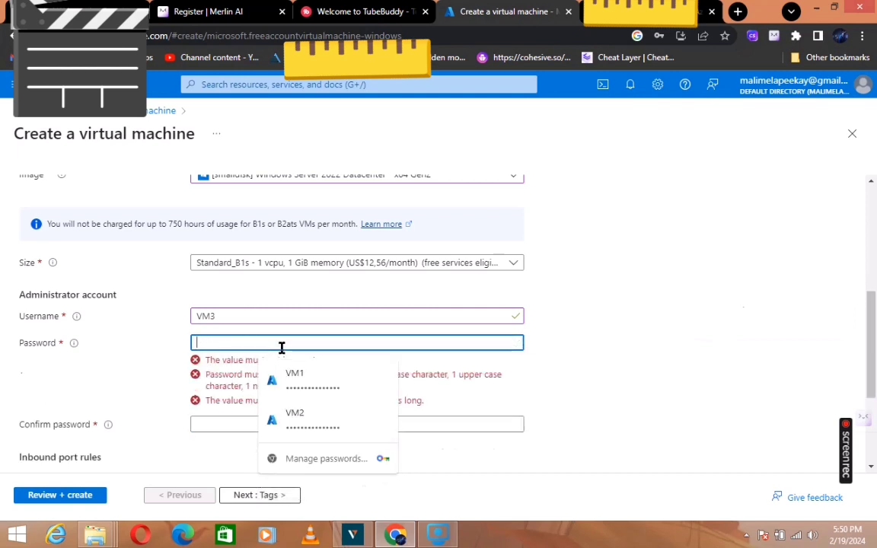
text(****)
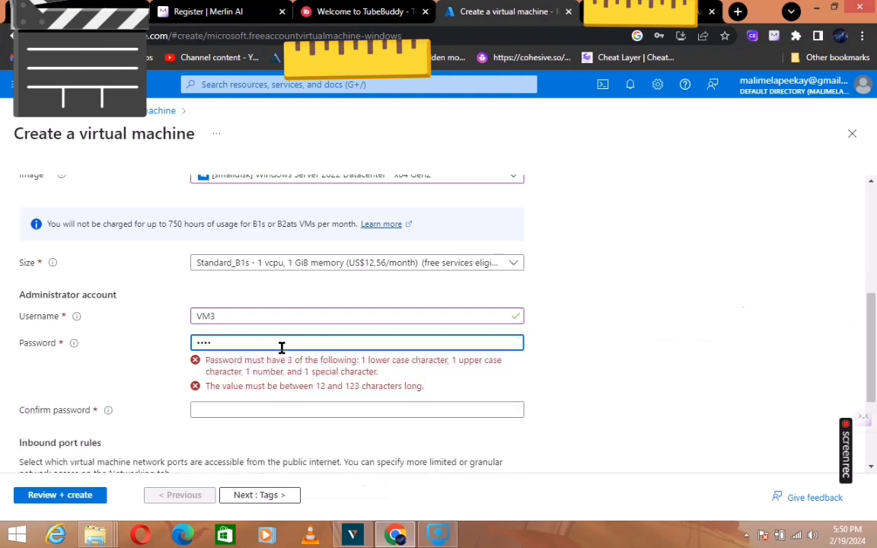
text(****)
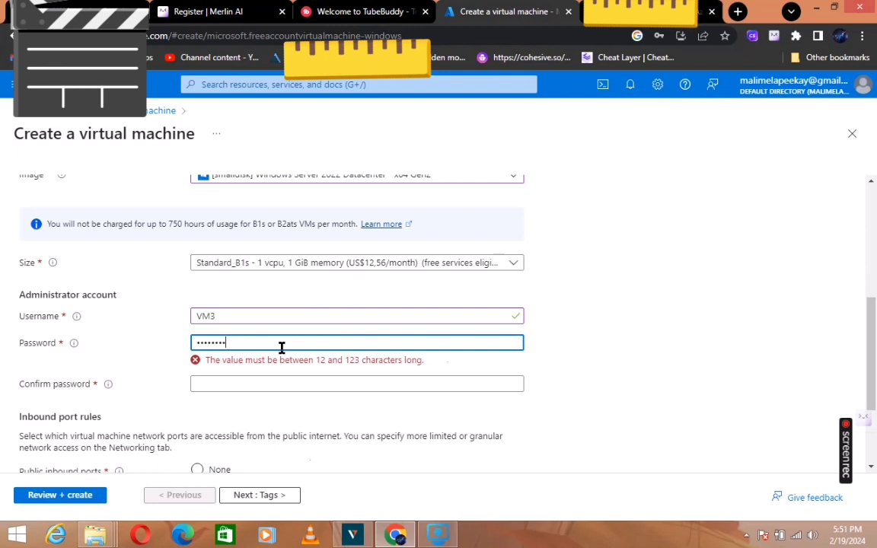
key(BackSpace)
key(BackSpace)
key(BackSpace)
key(BackSpace)
key(BackSpace)
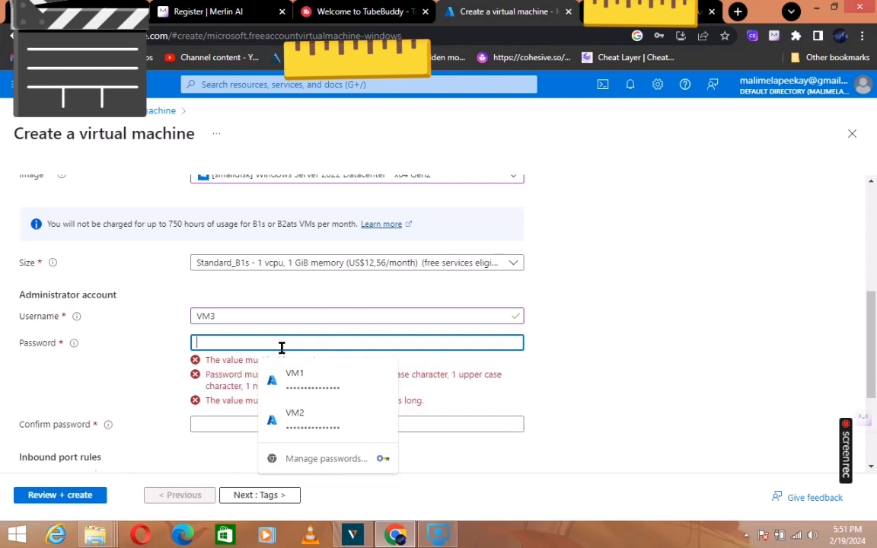
Step: Enter a new password for the administrator account and repeat it in the confirmation field
text(*************)
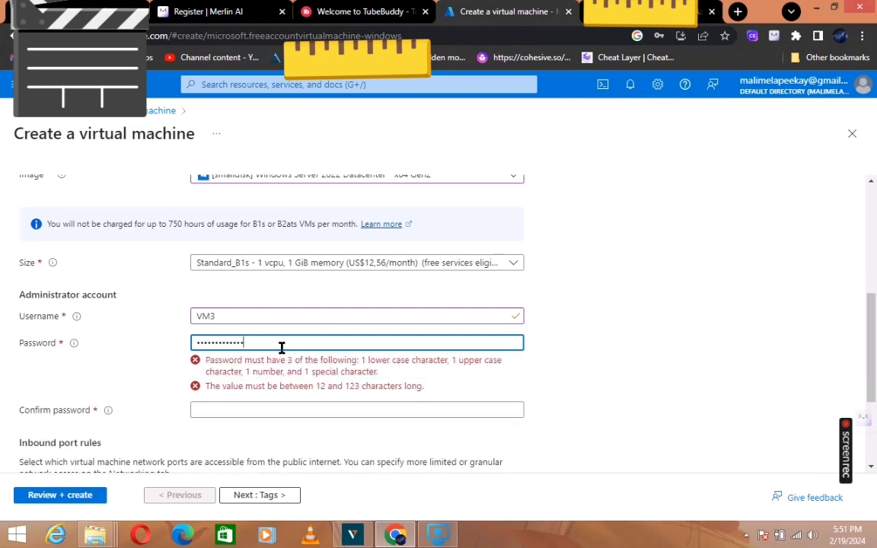
text(**)
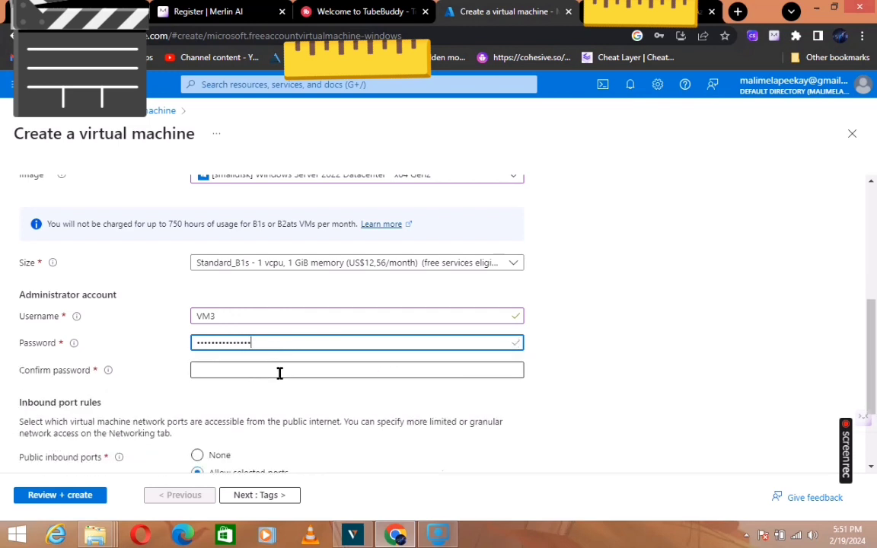
click(279, 373)
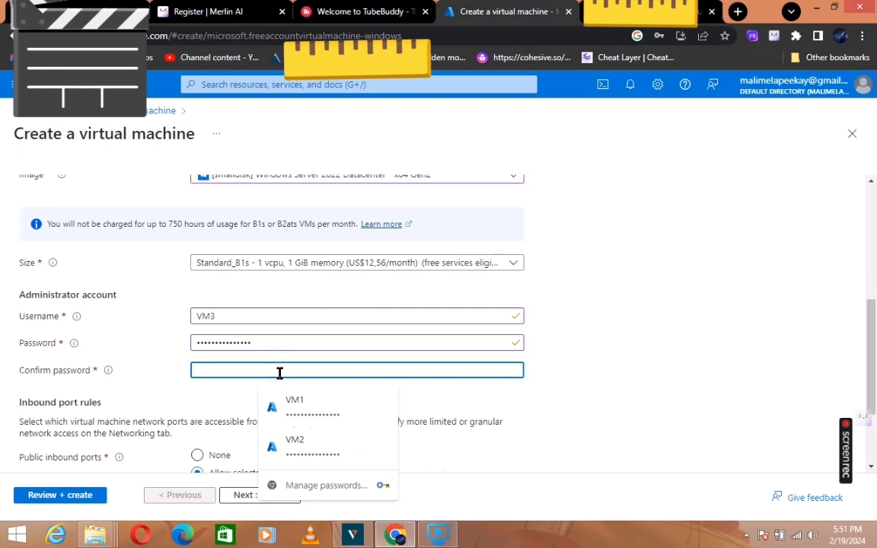
text(***************)
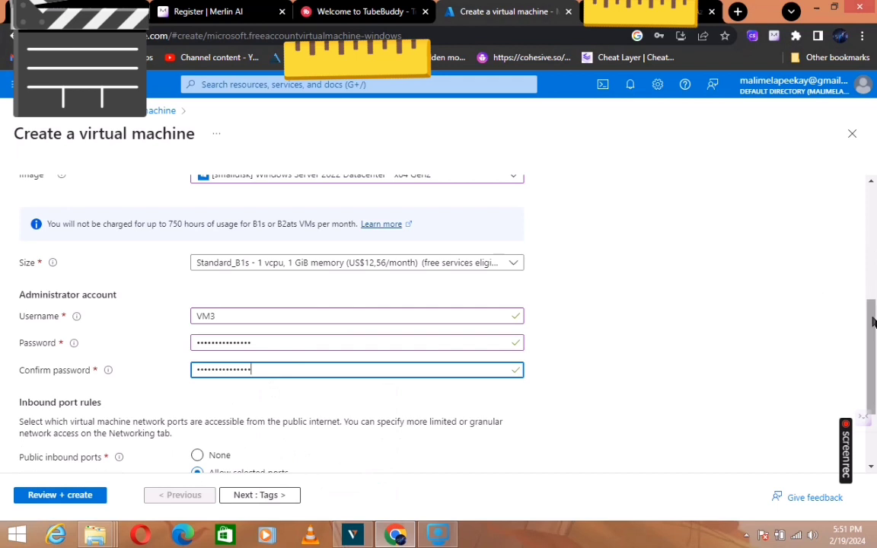
Step: Submit the virtual machine settings for review and decline saving the VM3 password in the browser
drag(874, 373, 873, 421)
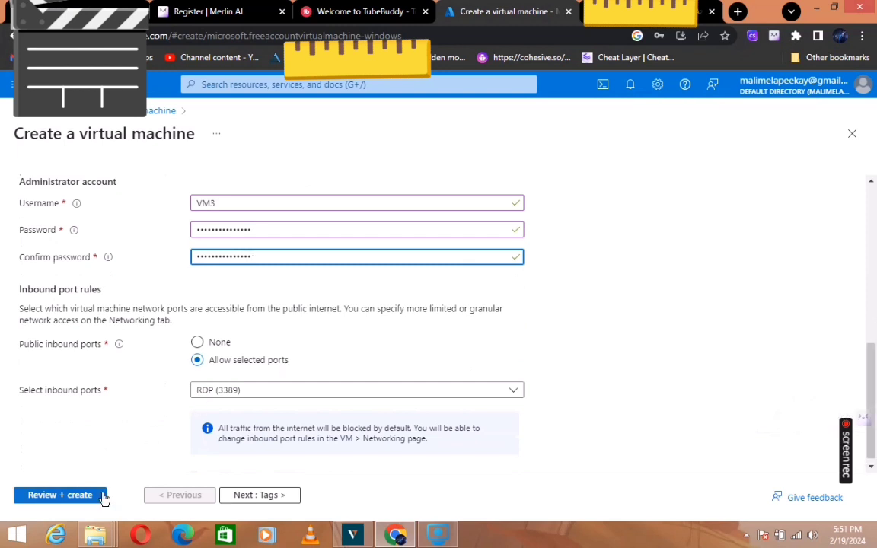
click(60, 494)
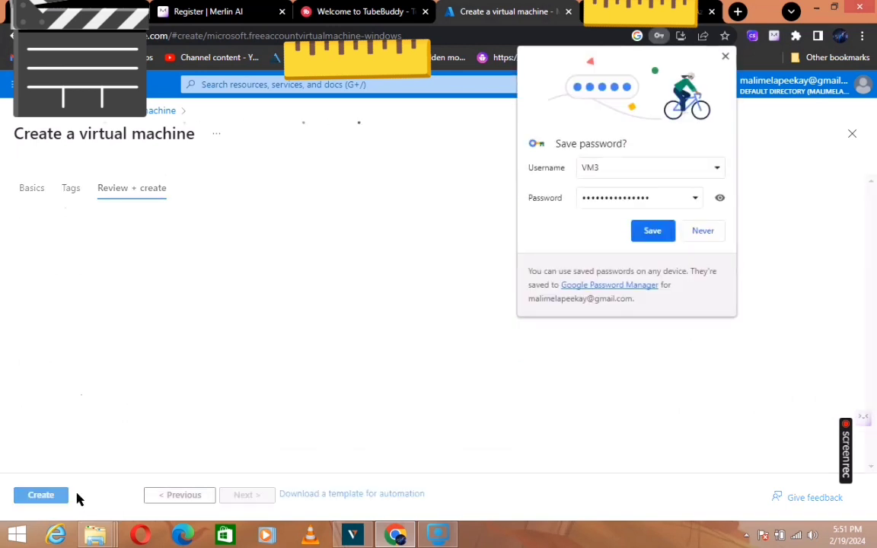
click(708, 231)
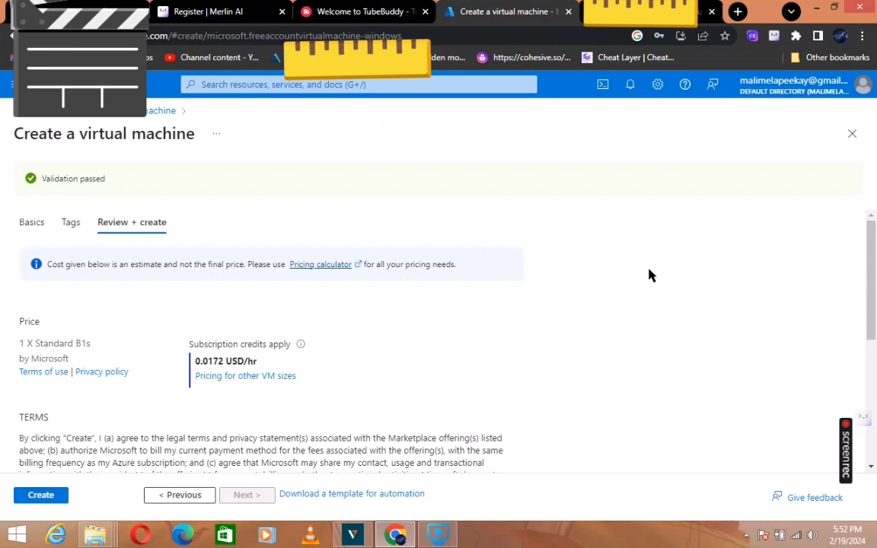
Step: Check the configuration summary down to the basics and create the virtual machine
drag(872, 321, 872, 329)
scroll(872, 329, down, 3)
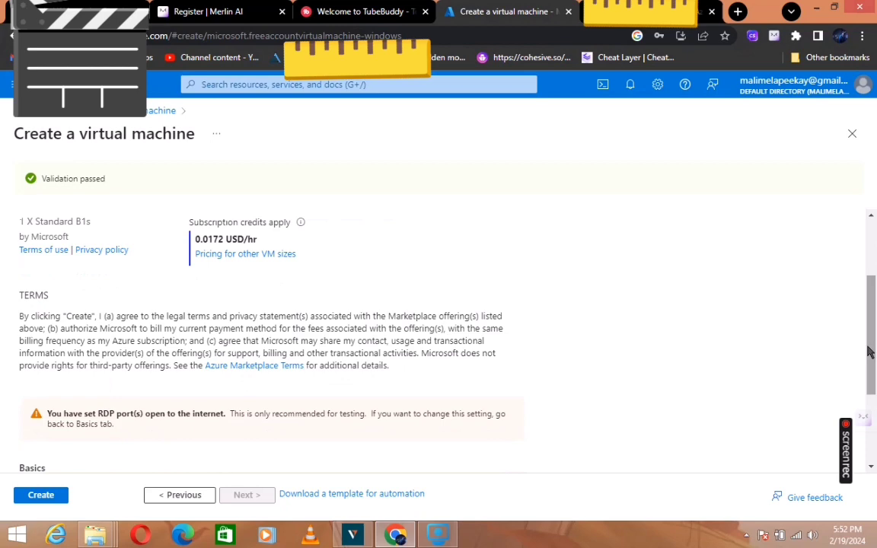
drag(868, 352, 867, 411)
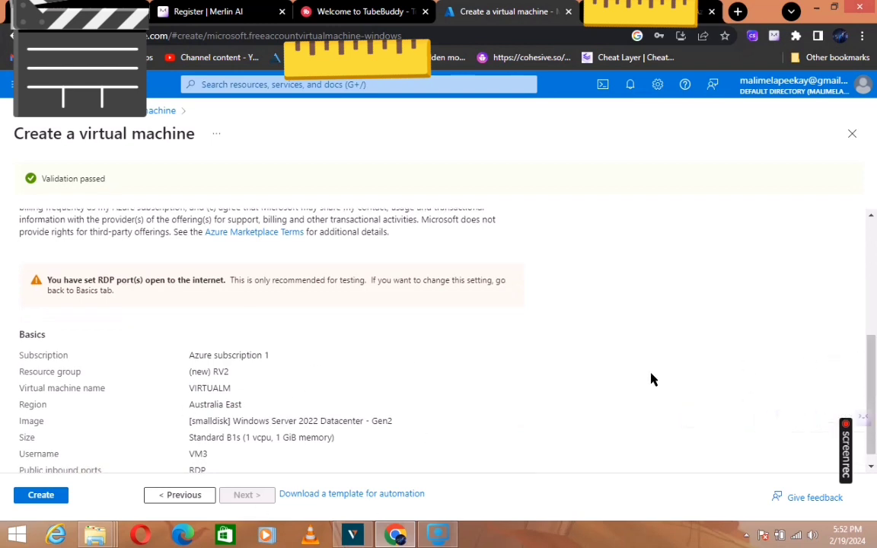
drag(871, 396, 873, 409)
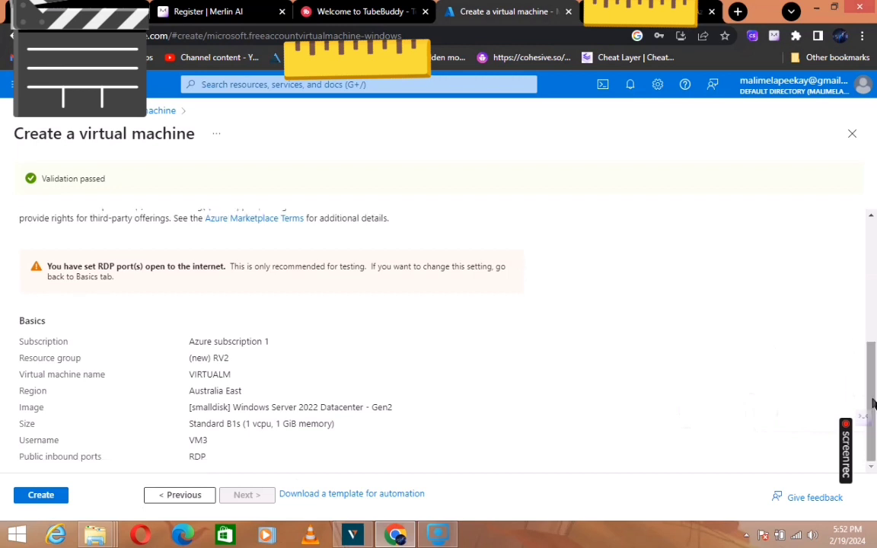
click(52, 500)
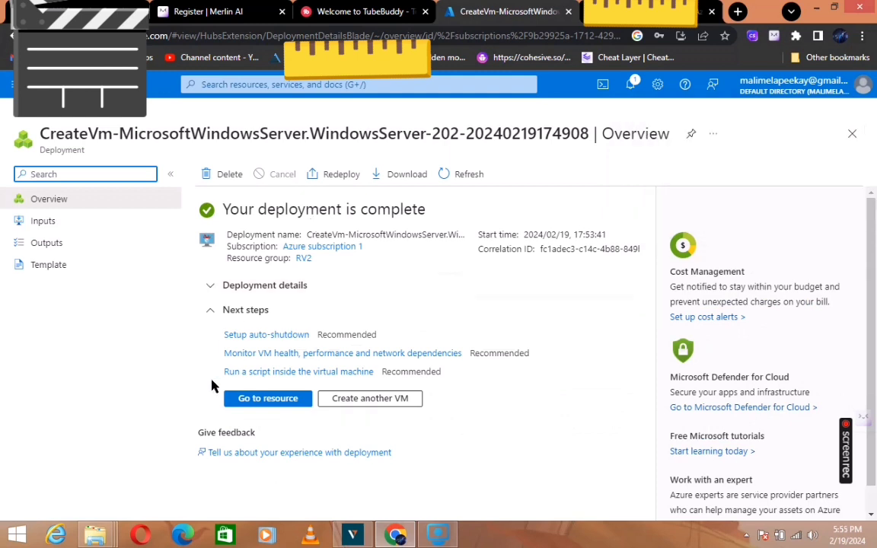
Step: Open the deployed VIRTUALM resource's connection page and download the native RDP file
click(270, 404)
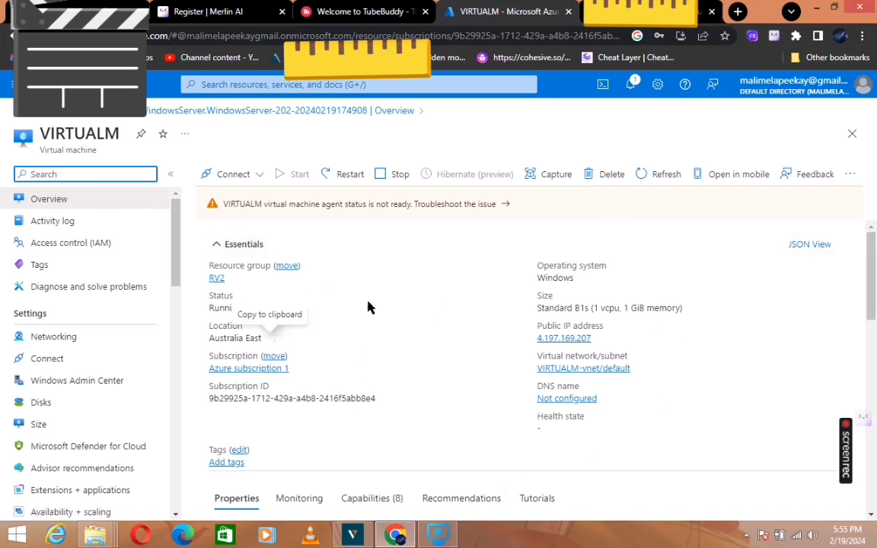
click(245, 179)
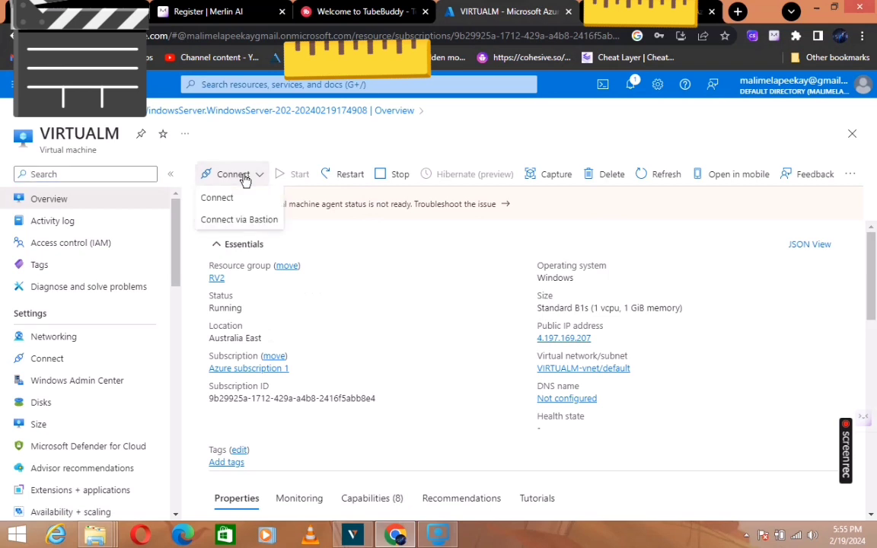
click(237, 198)
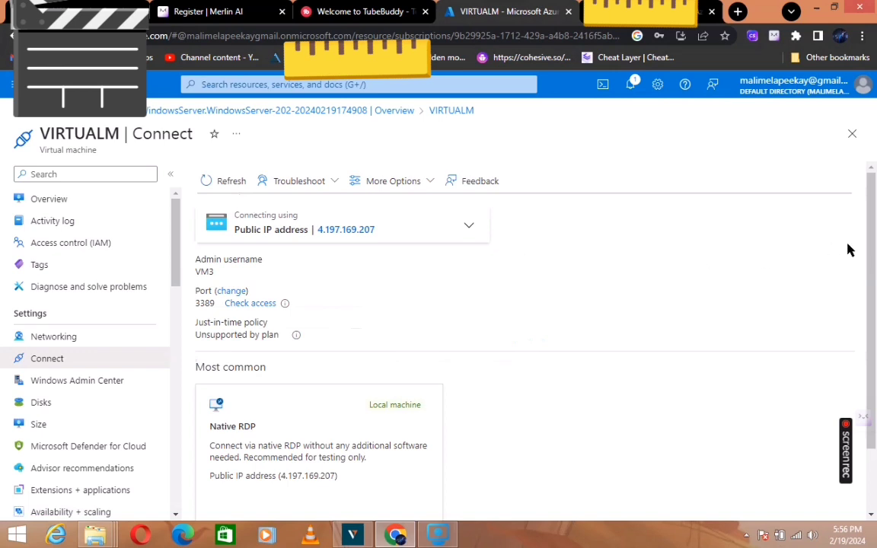
drag(867, 251, 870, 306)
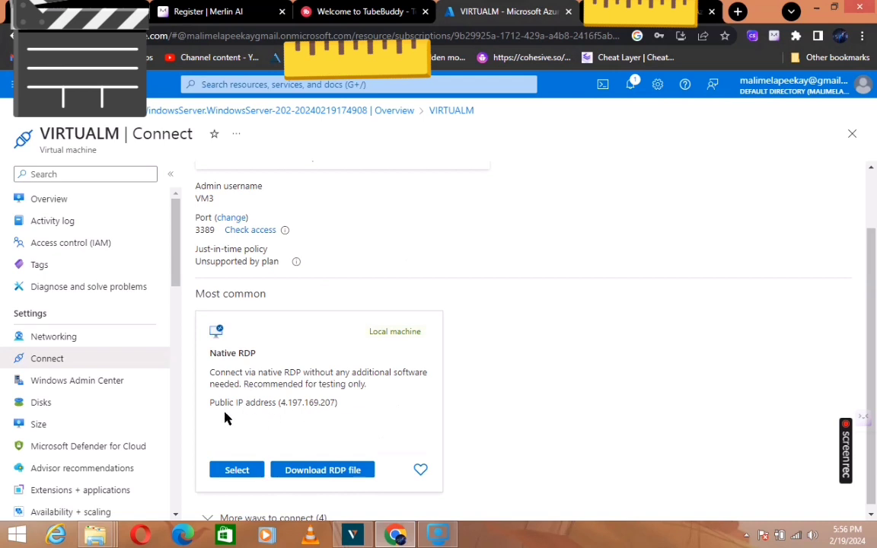
click(339, 476)
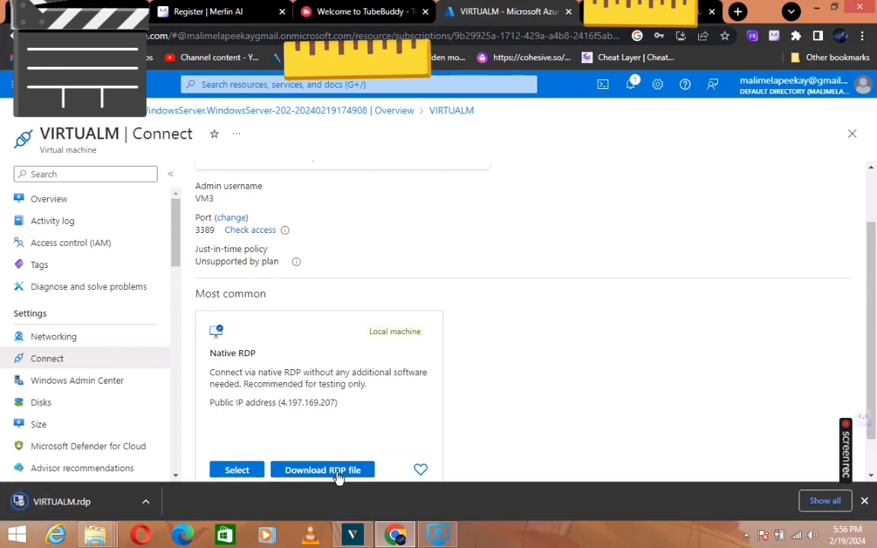
Step: Open the downloaded VIRTUALM.rdp file and agree to connect despite the unknown publisher
click(72, 502)
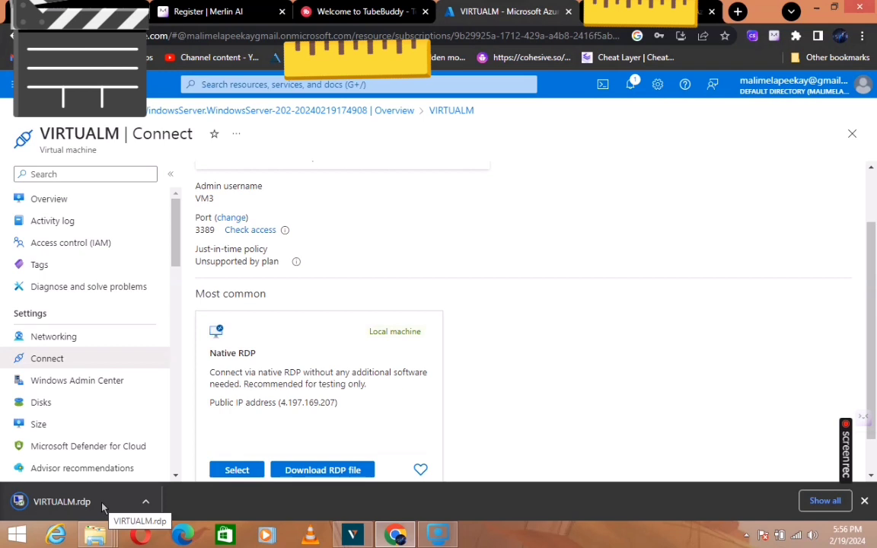
click(146, 503)
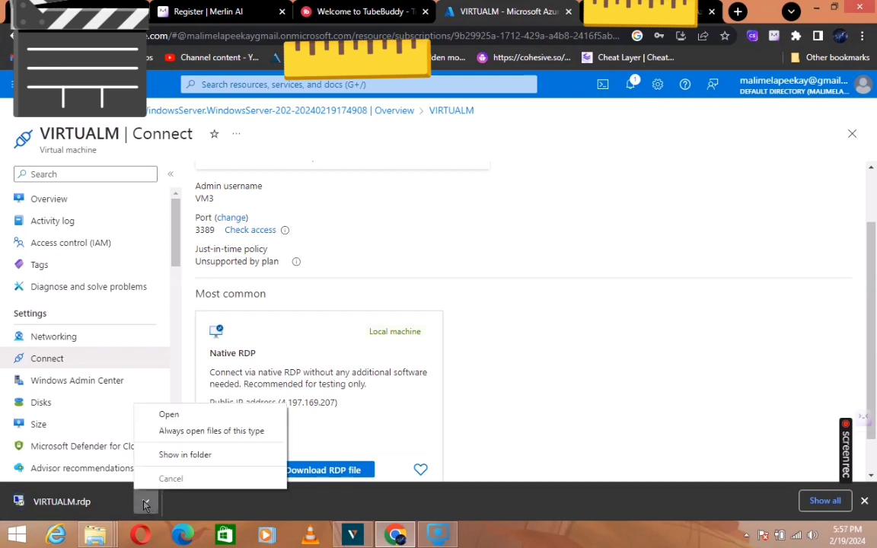
click(177, 417)
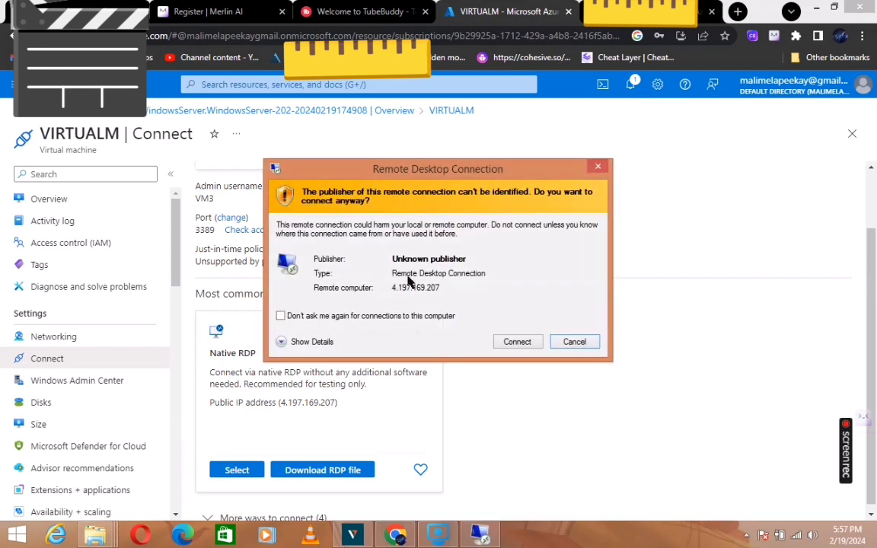
click(516, 341)
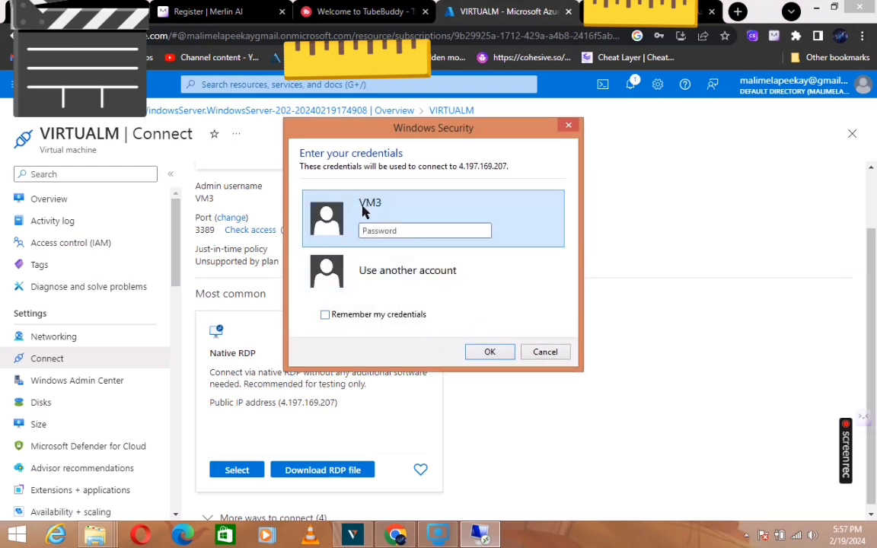
Step: Enter the VM3 account's password and submit the credentials for the remote connection
key(Caps_Lock)
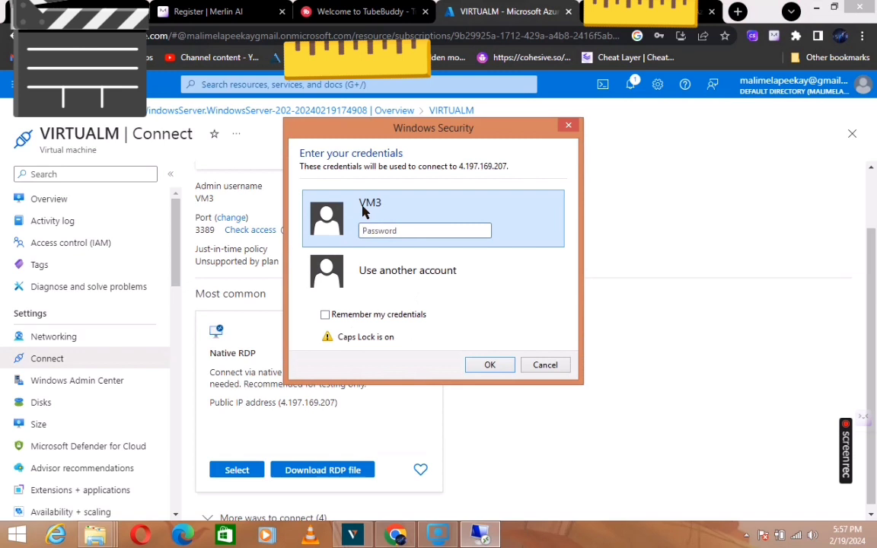
text(a)
key(Caps_Lock)
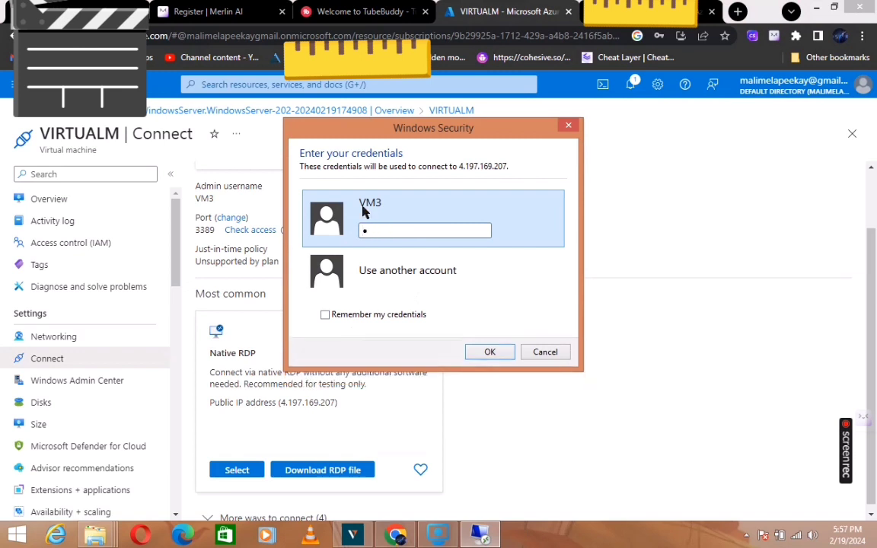
text(***************)
click(503, 352)
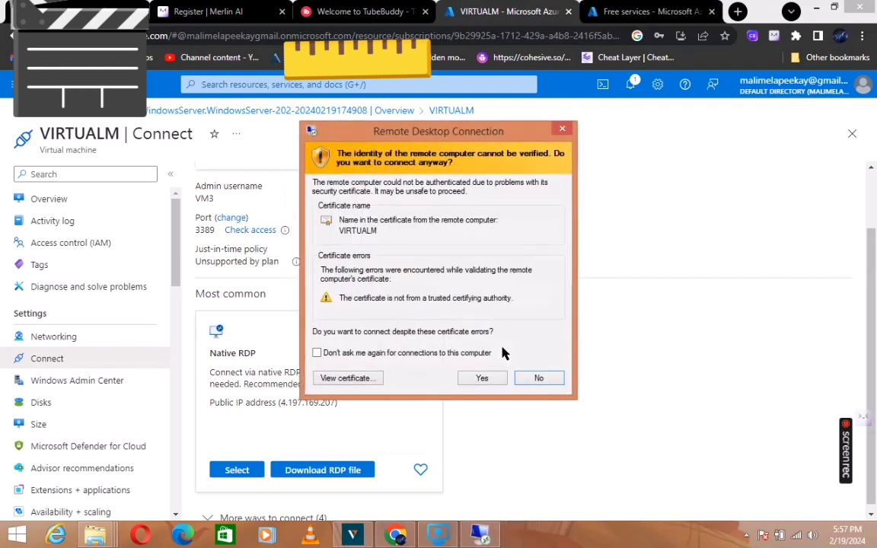
Step: Turn off future certificate prompts for this computer, view the certificate, and connect despite the certificate errors
click(316, 354)
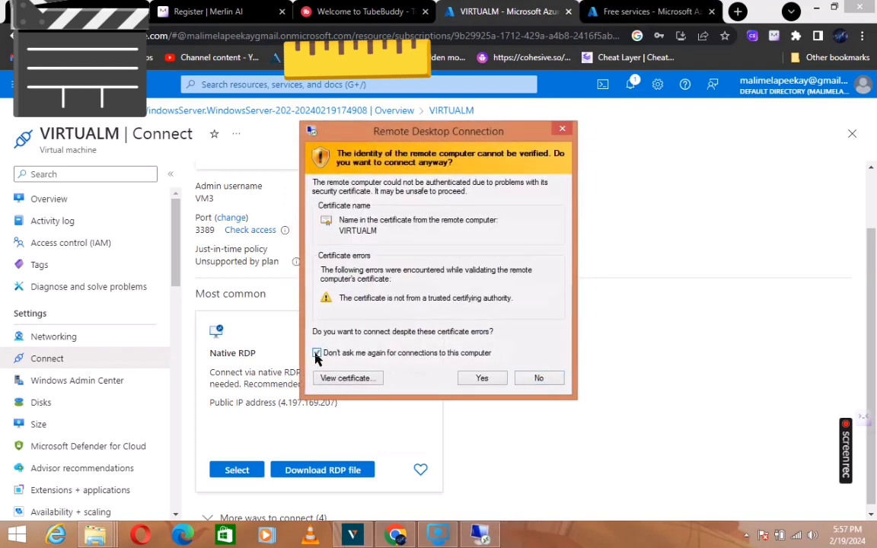
click(356, 379)
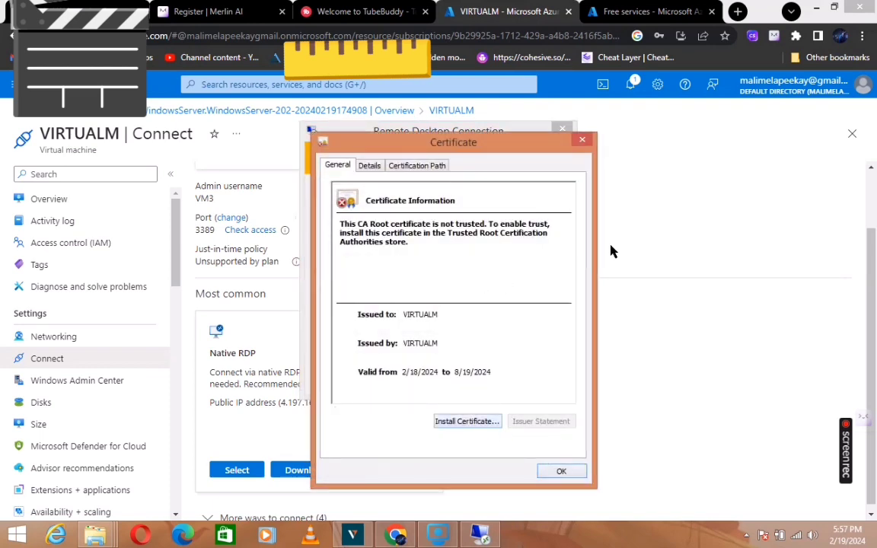
click(582, 143)
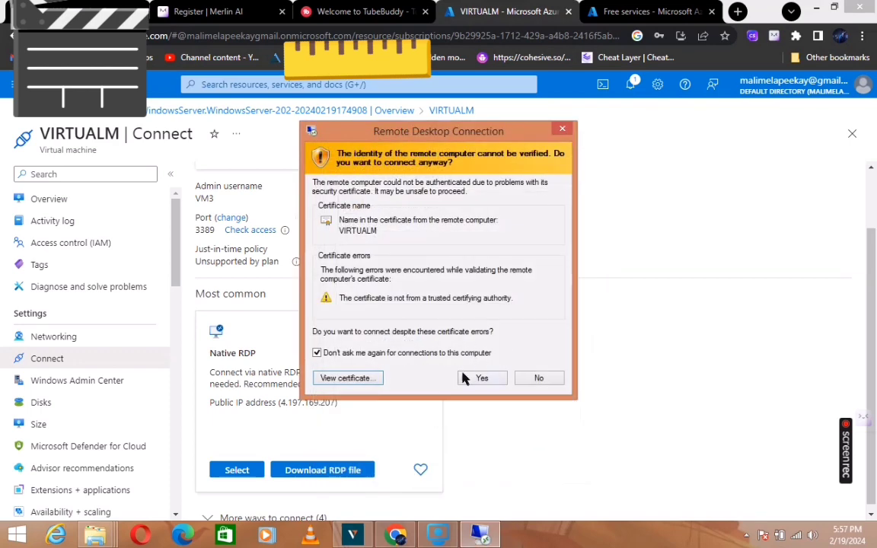
click(493, 383)
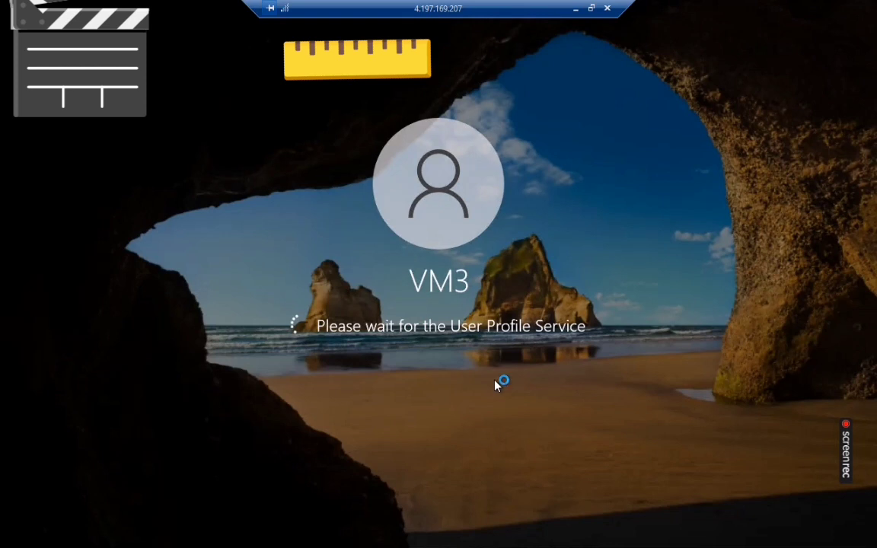
Step: Minimise and restore the remote desktop session, and disconnect it
click(575, 8)
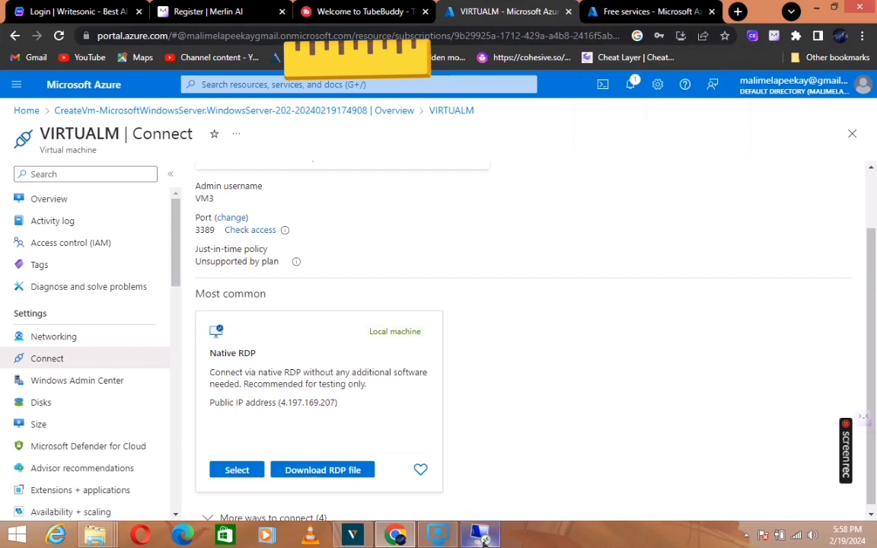
mouse_move(484, 538)
click(479, 457)
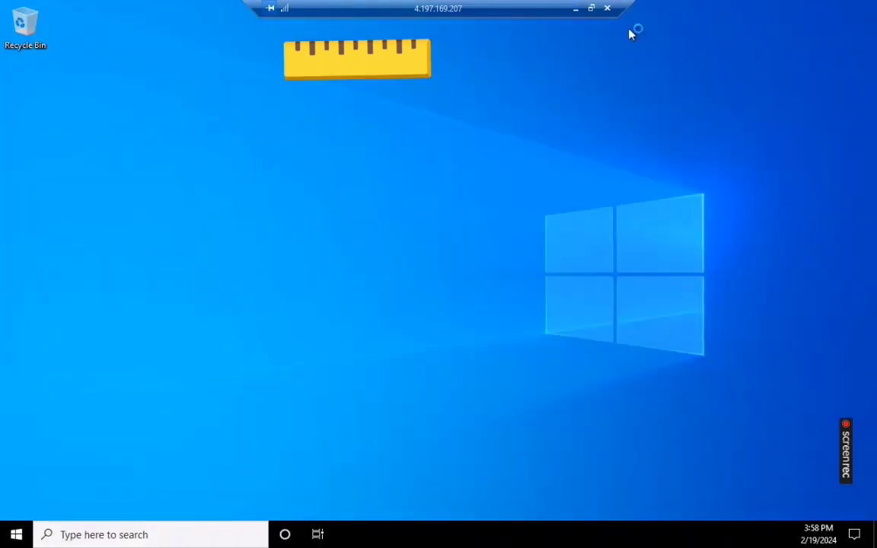
click(607, 10)
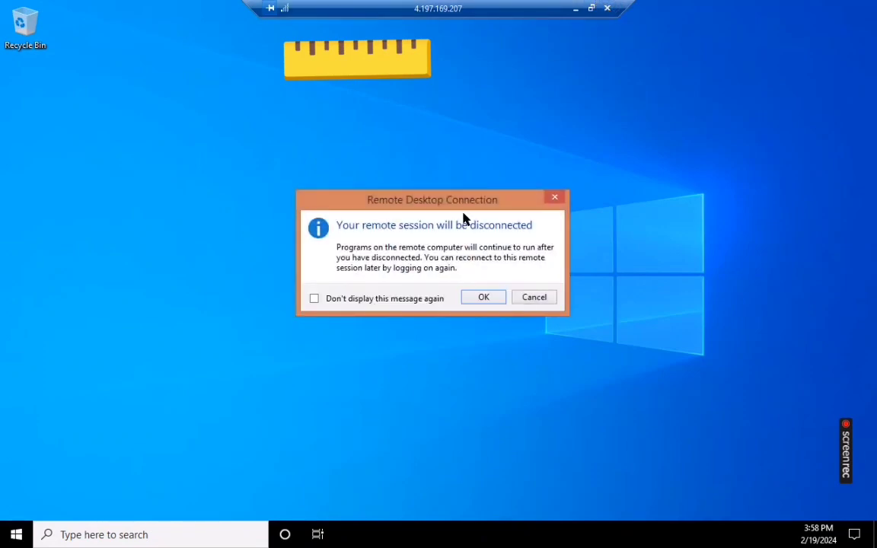
click(493, 300)
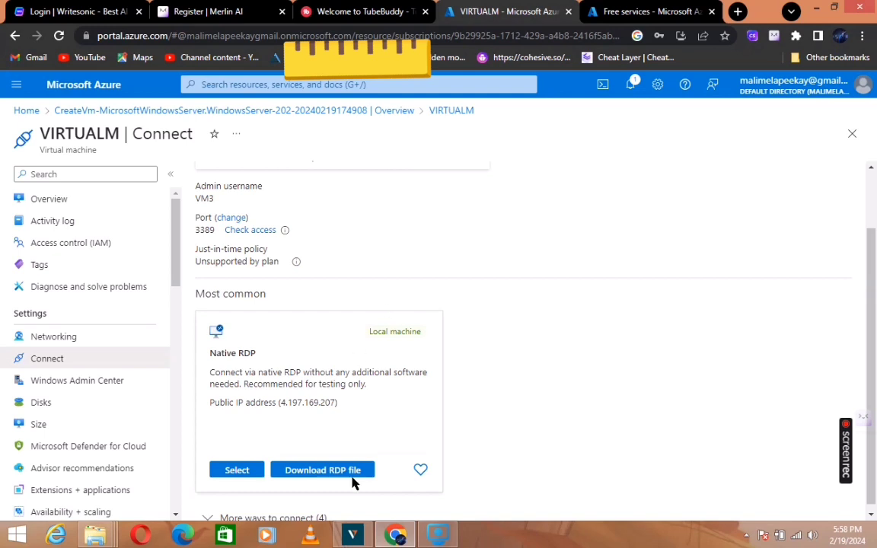